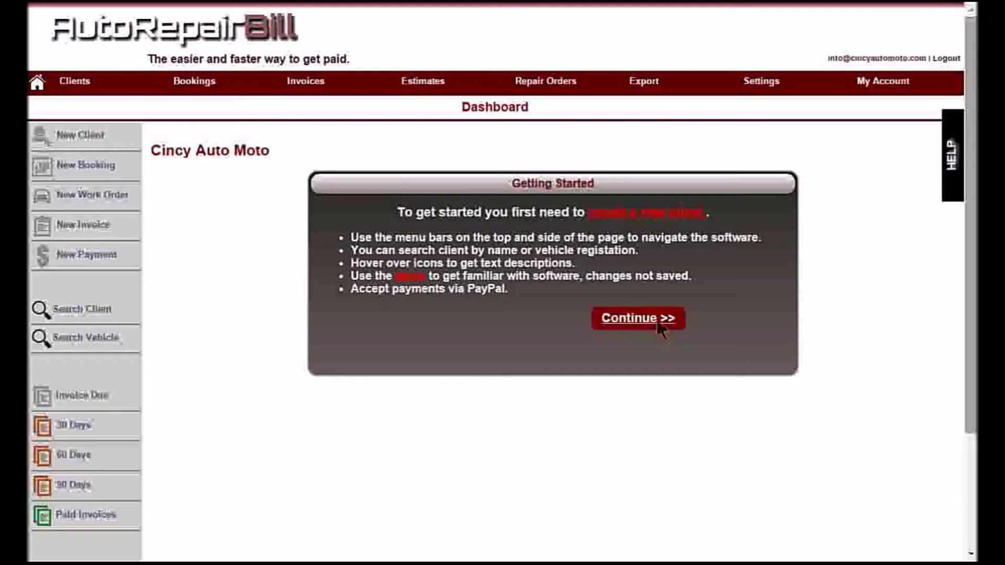
- Dismiss the Getting Started notice to reveal the dashboard of outstanding invoices and bookings
click(658, 320)
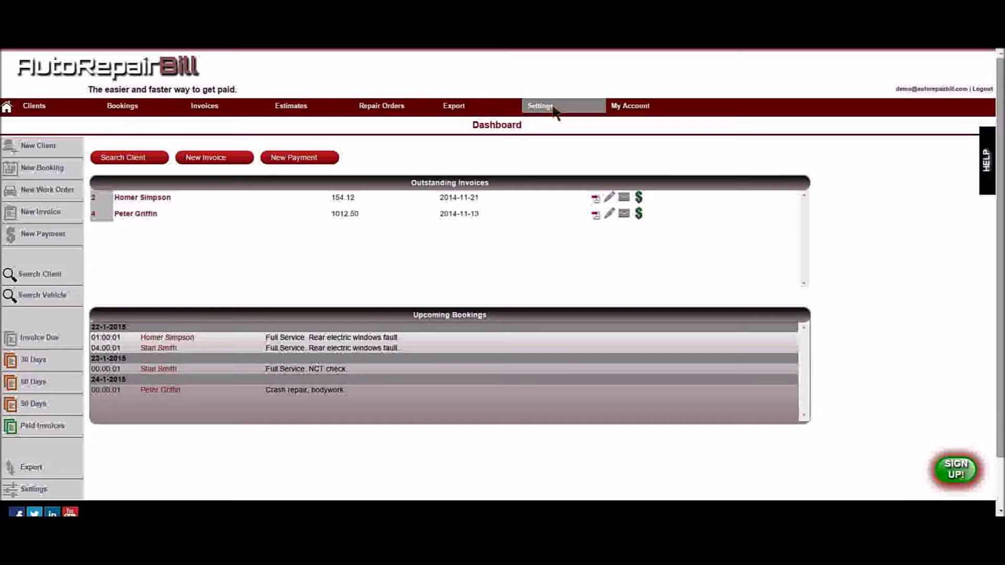
- Review the Settings page's business details, EUR currency and tax rates of 10, 15 and 20
click(540, 106)
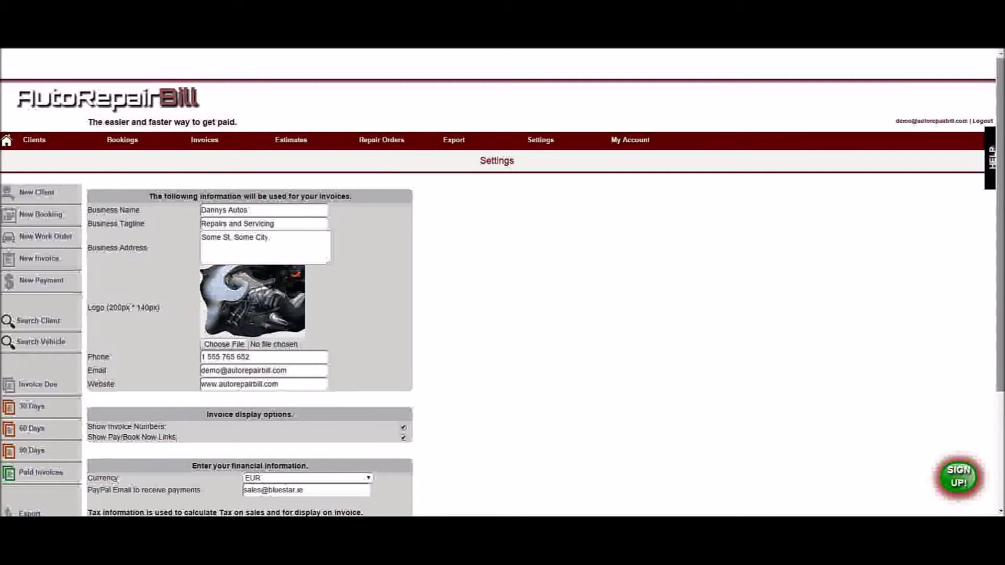
scroll(502, 282, down, 3)
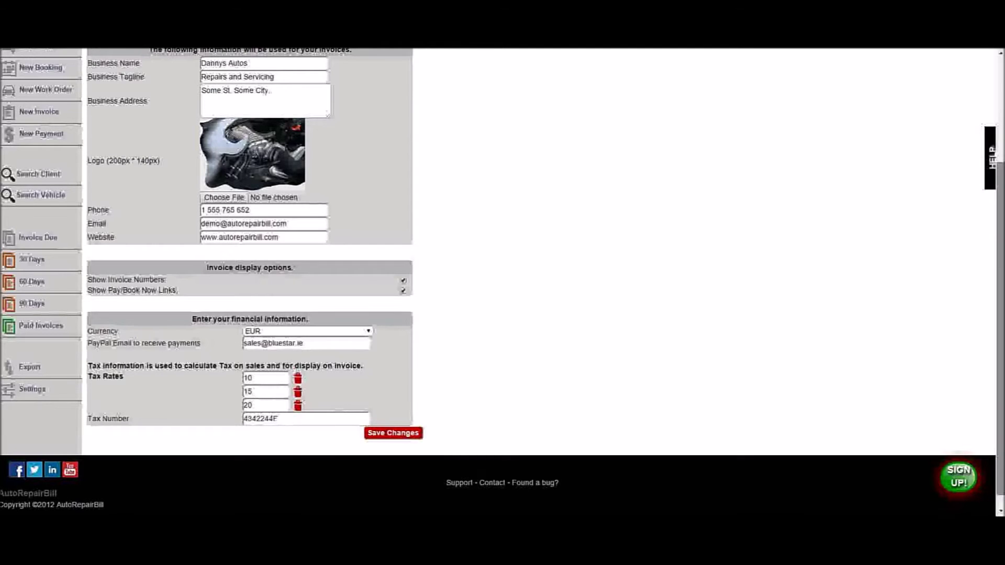
scroll(999, 367, up, 3)
- Start a new client and enter the customer's full name, two-line address, phone number and e-mail
click(637, 143)
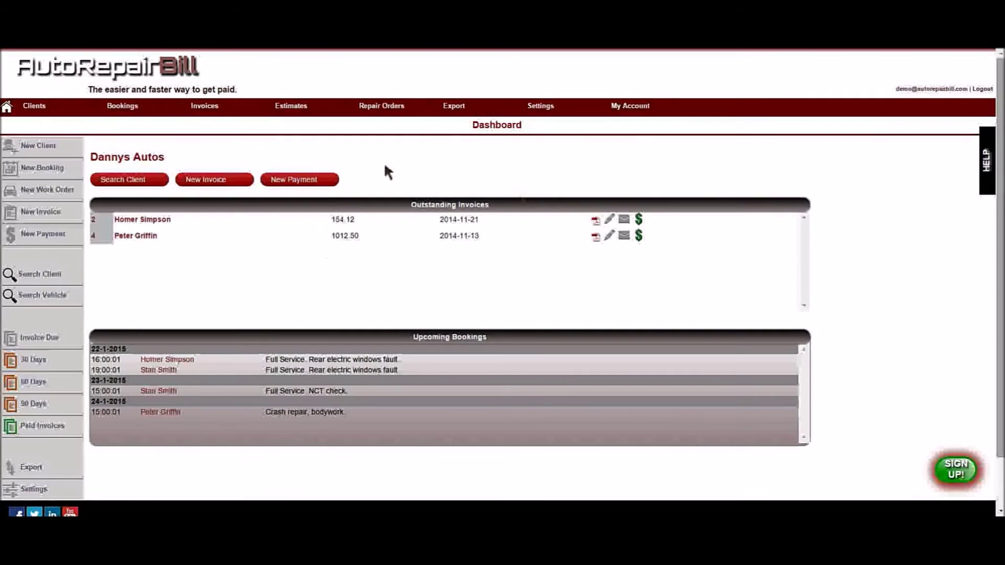
mouse_move(60, 106)
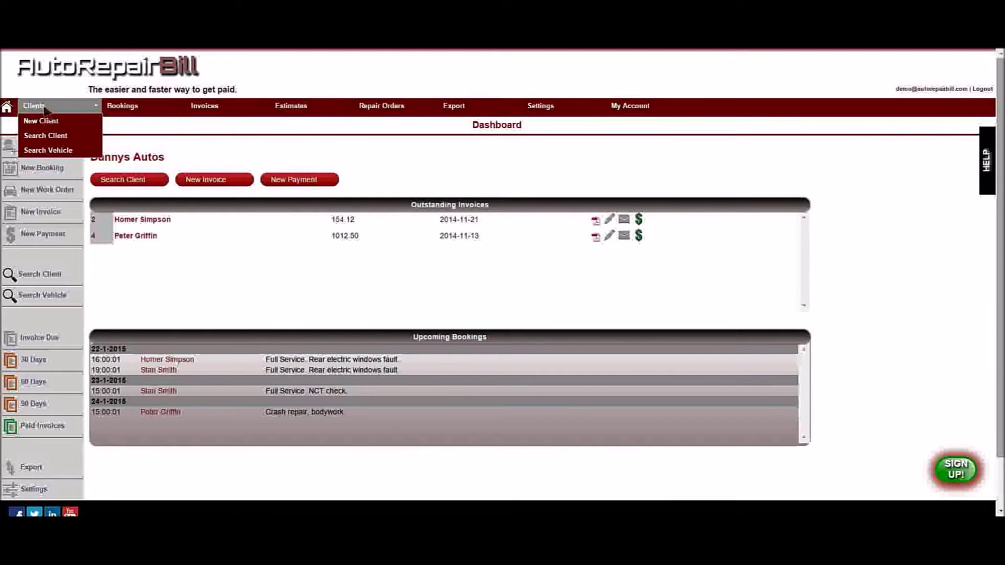
click(47, 122)
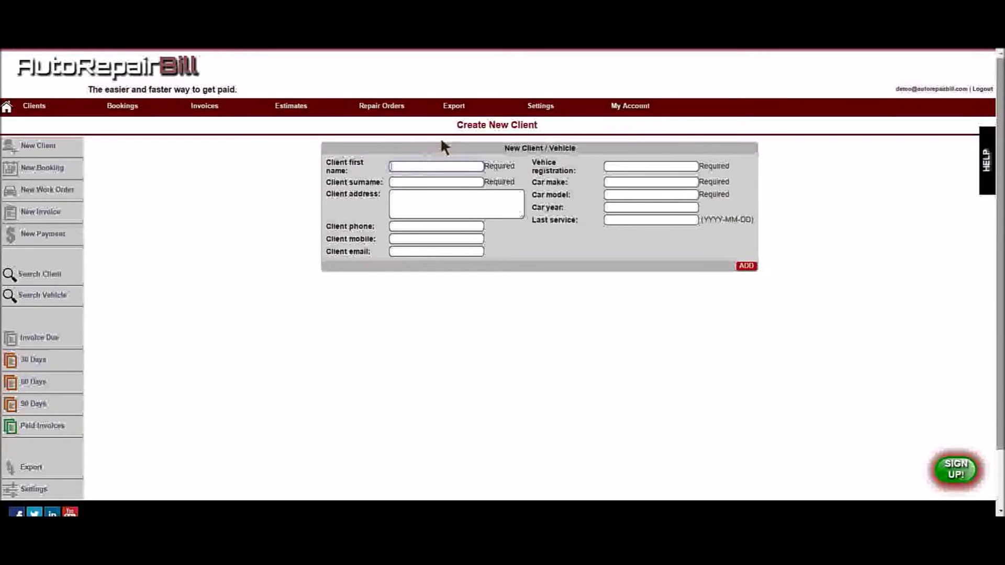
text(Marge)
key(Tab)
text(Simpson)
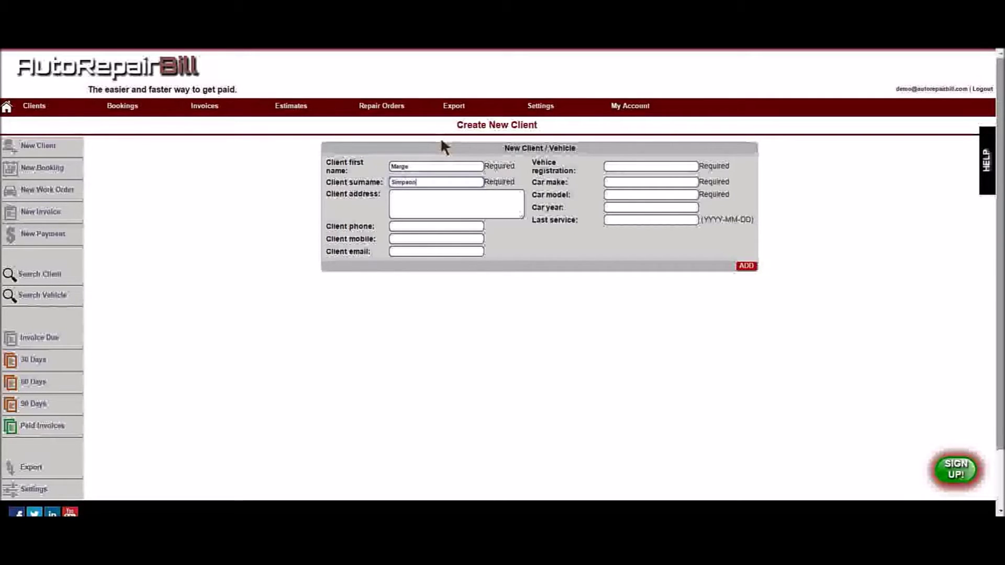
key(Tab)
text(Everyreen Terrace)
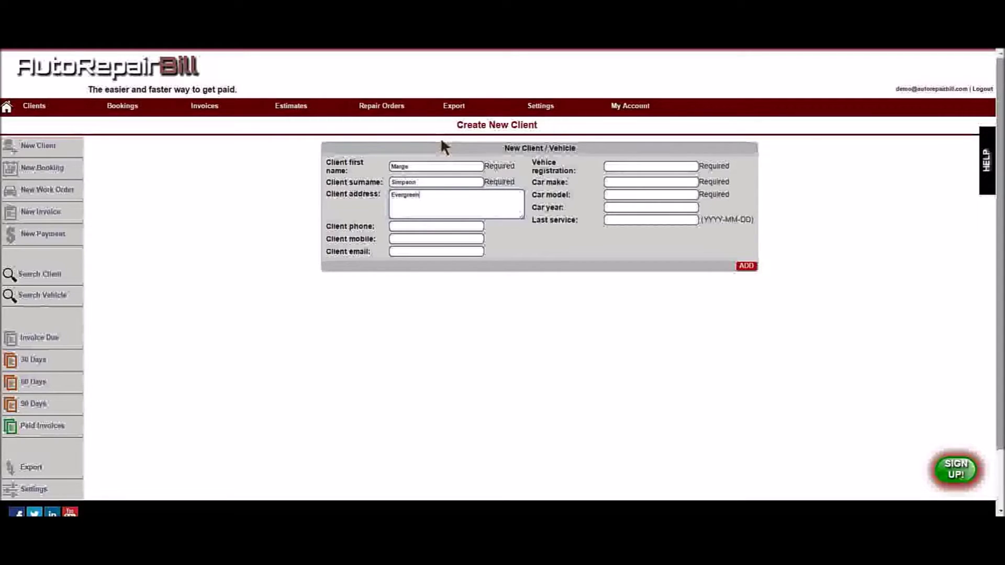
key(Return)
text(Springfield)
key(Tab)
text(555-545-8767)
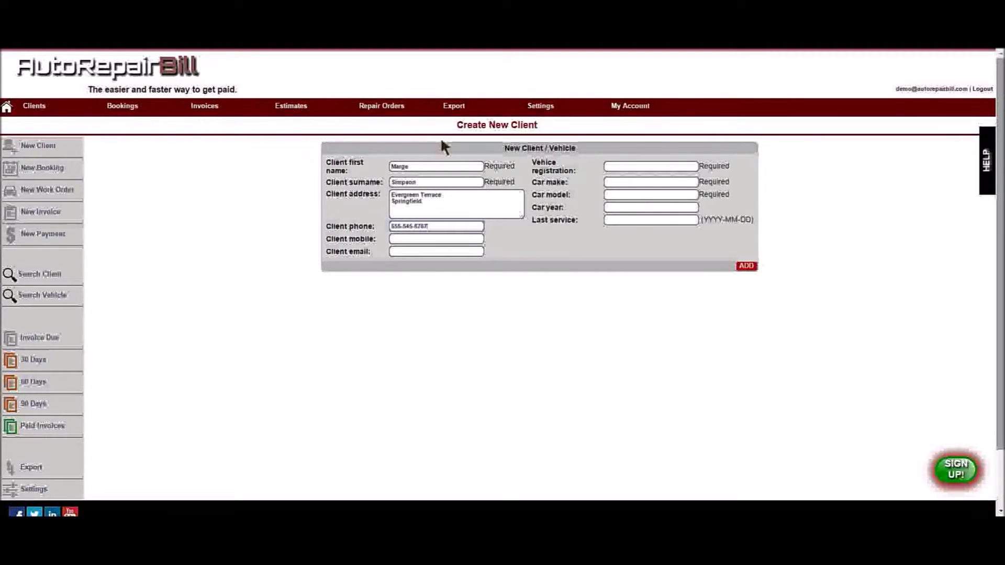
key(Tab)
key(Tab)
text(marge@thesimpsons.com)
- Enter the vehicle's registration, make Ford, model Fiesta and year, then add the client
key(Tab)
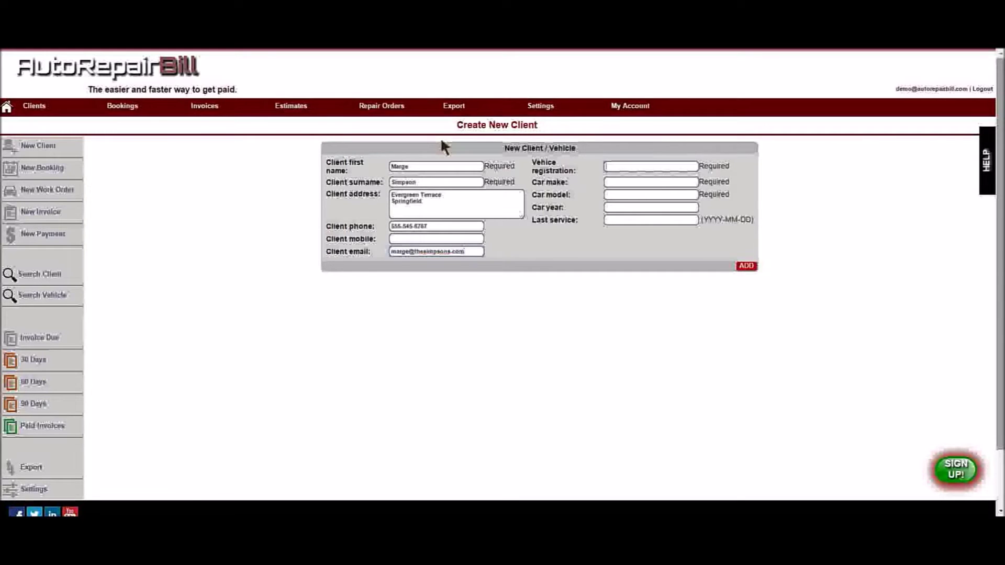
text(454FGF64DF)
key(Tab)
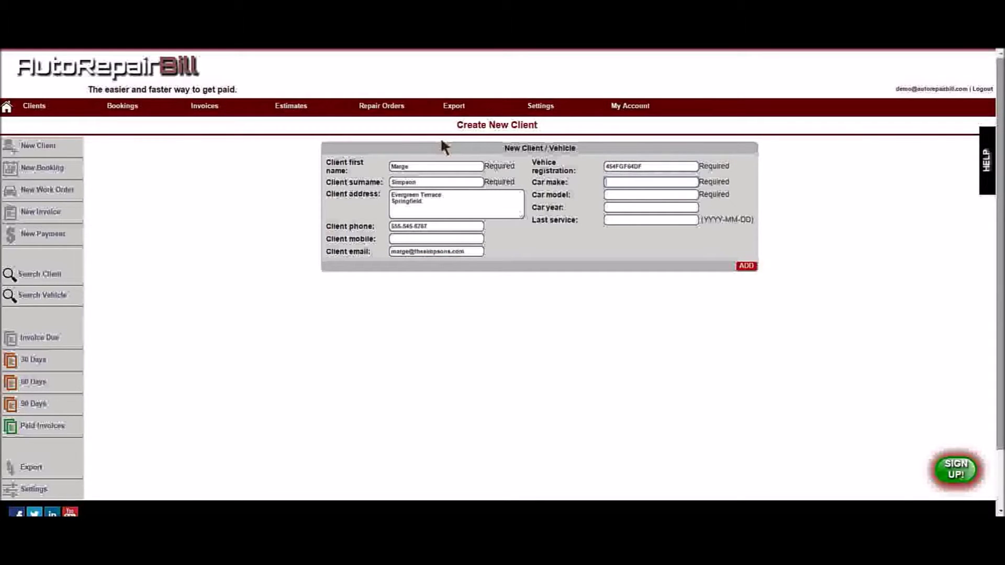
text(Ford)
key(Tab)
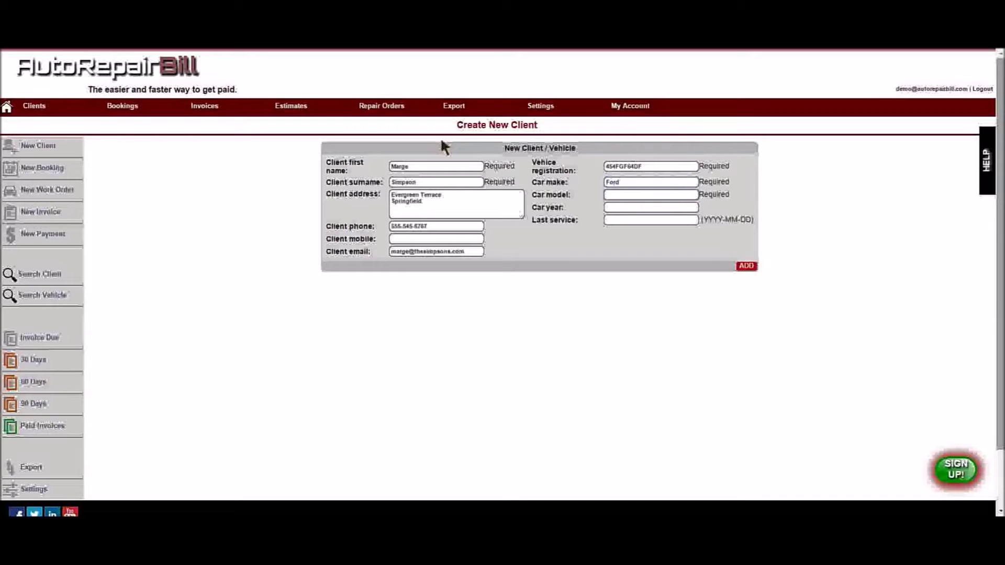
text(Fiesta)
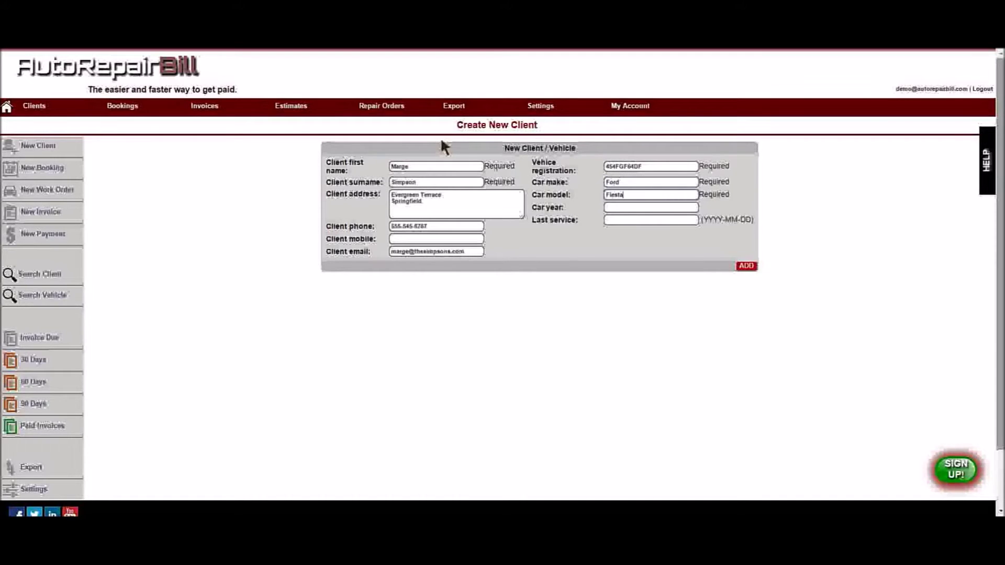
key(Tab)
text(200)
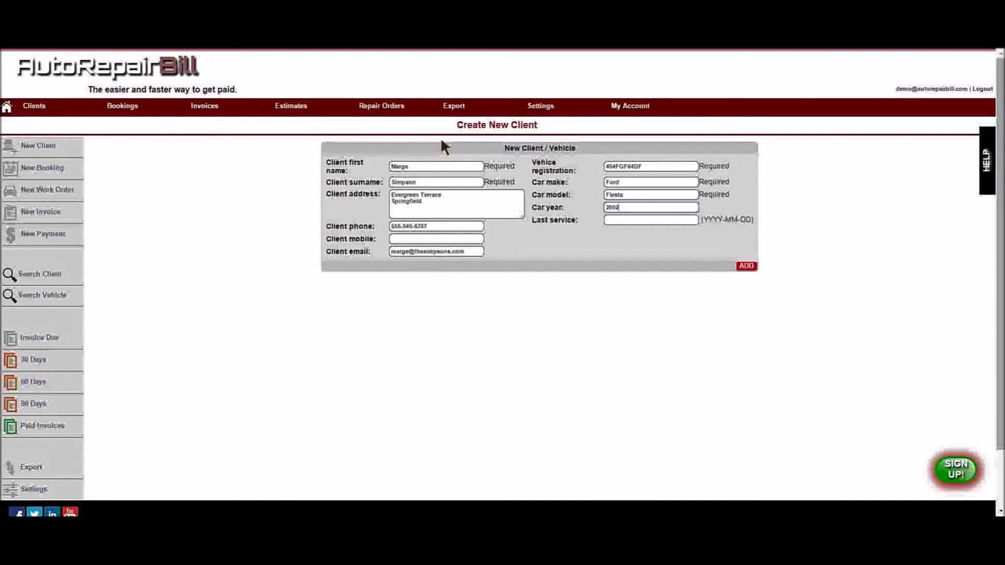
click(746, 266)
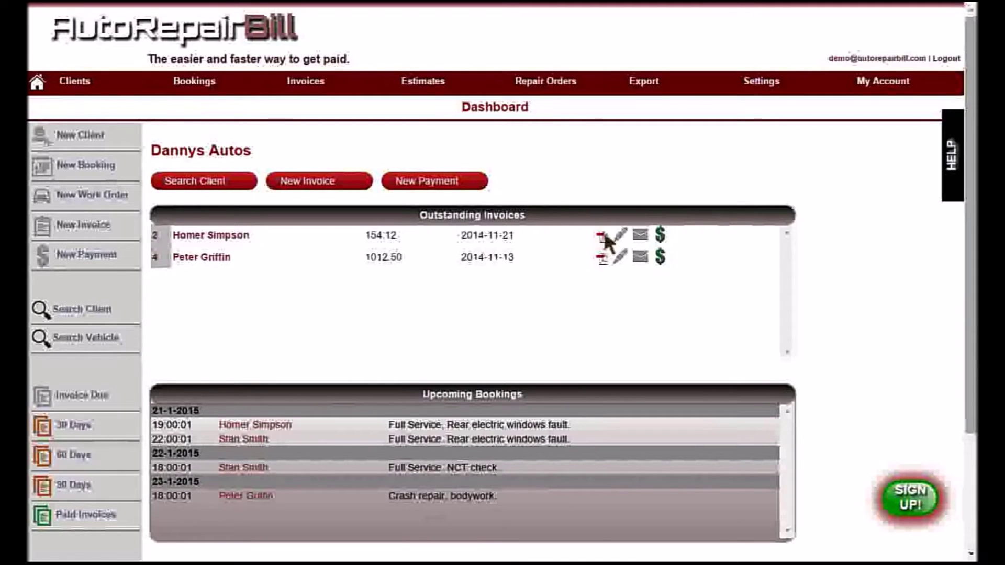
- Open invoice 2's payment form, pre-filled with 154.12 cash, and close it without paying
click(660, 235)
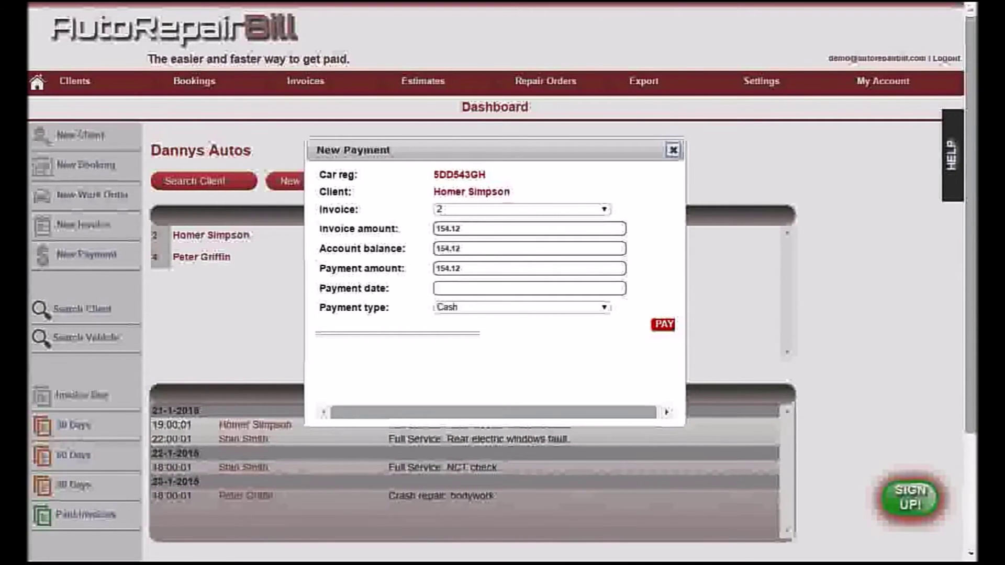
click(672, 151)
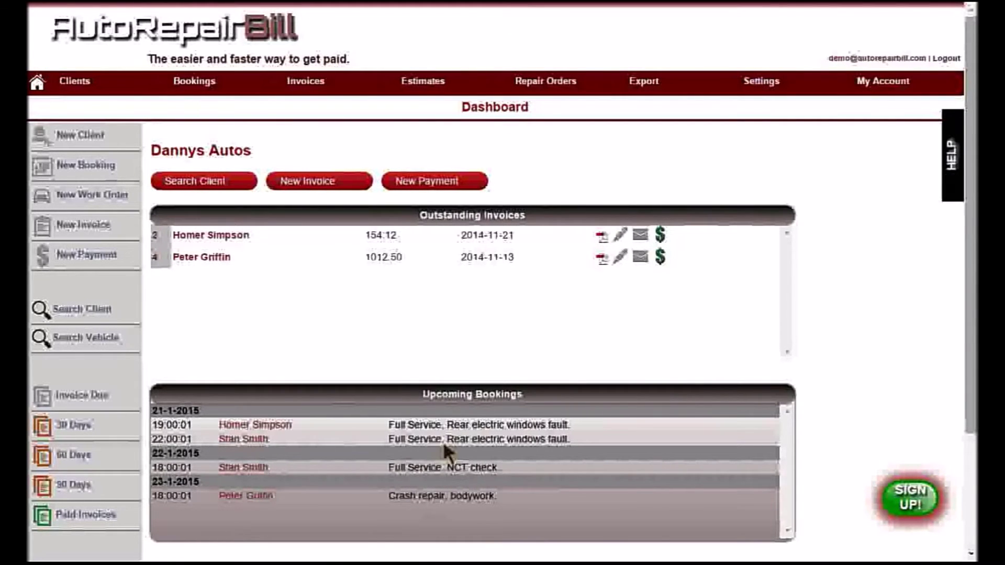
- Open Search Client to list the 4 clients with their car details and phones
mouse_move(75, 81)
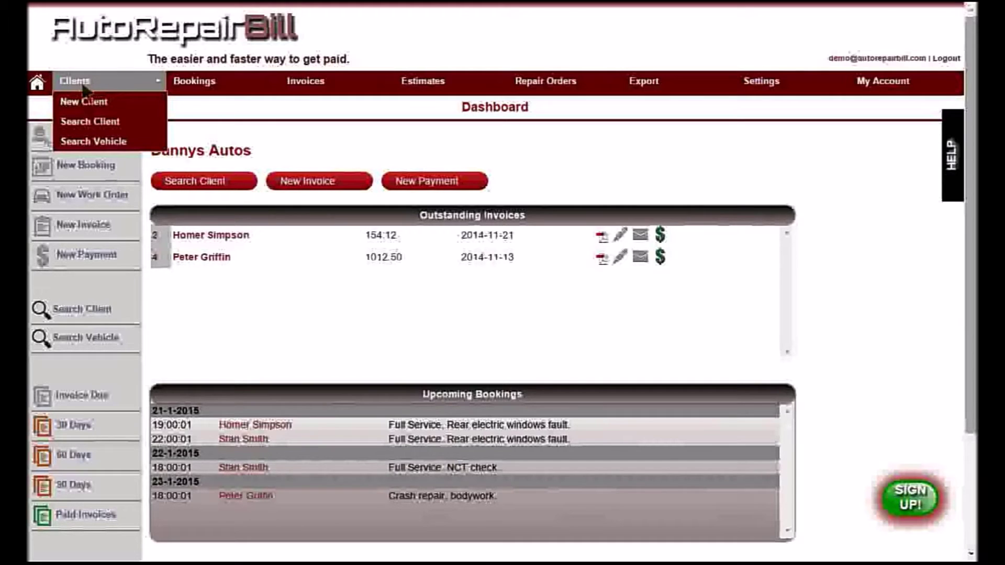
click(84, 121)
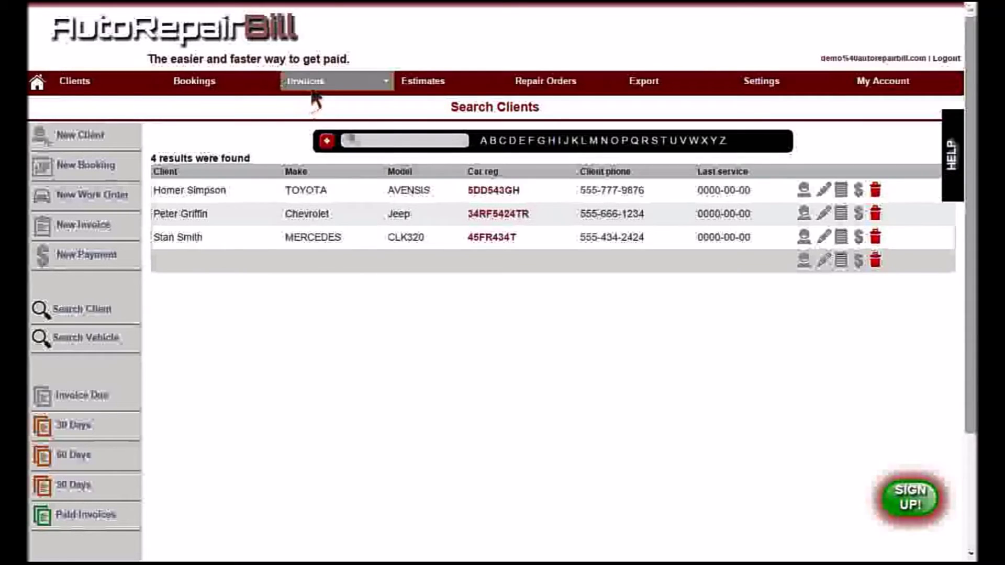
- View the two outstanding invoices totalling $1202, then open Manage Bookings via View RO's
mouse_move(314, 90)
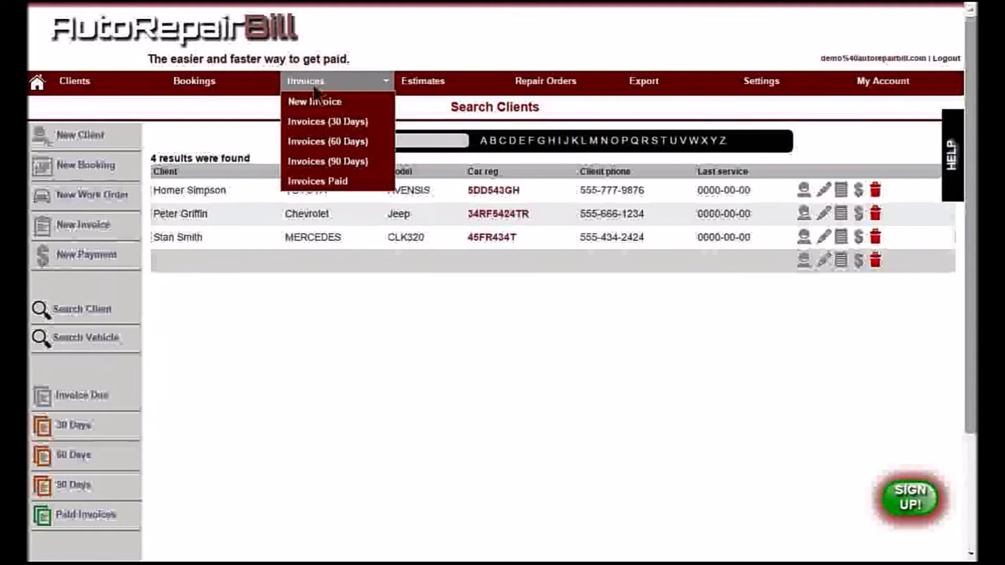
click(314, 88)
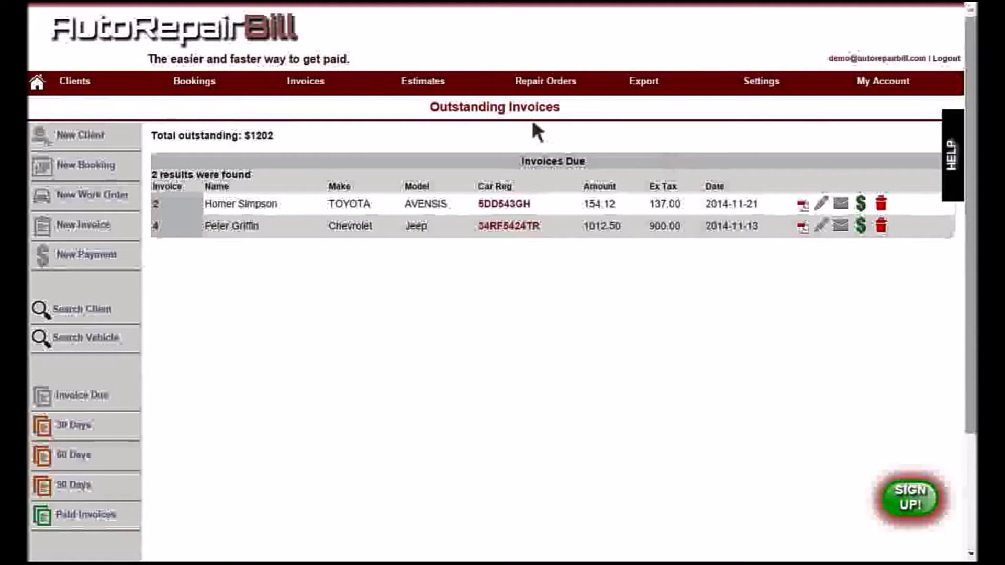
mouse_move(374, 86)
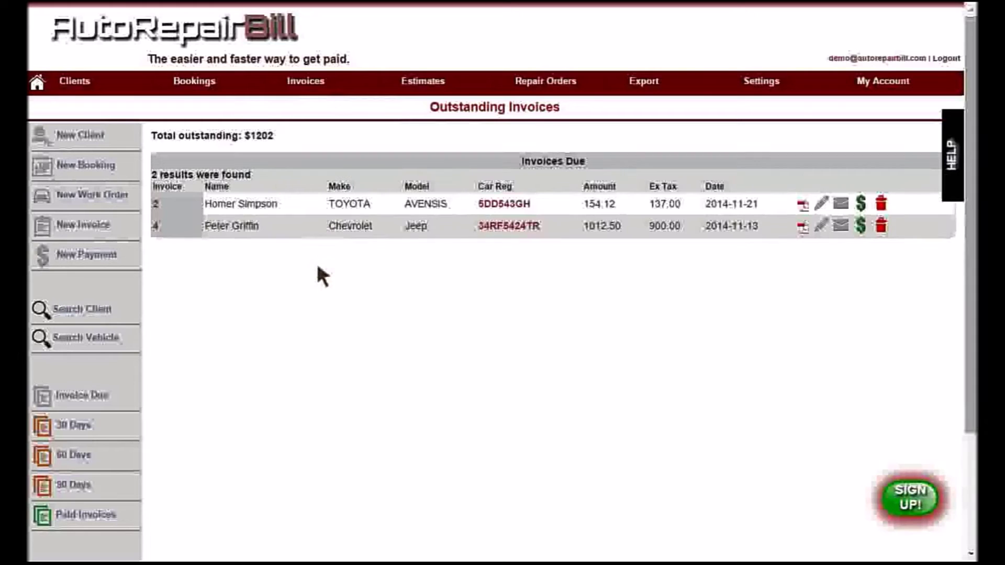
mouse_move(214, 90)
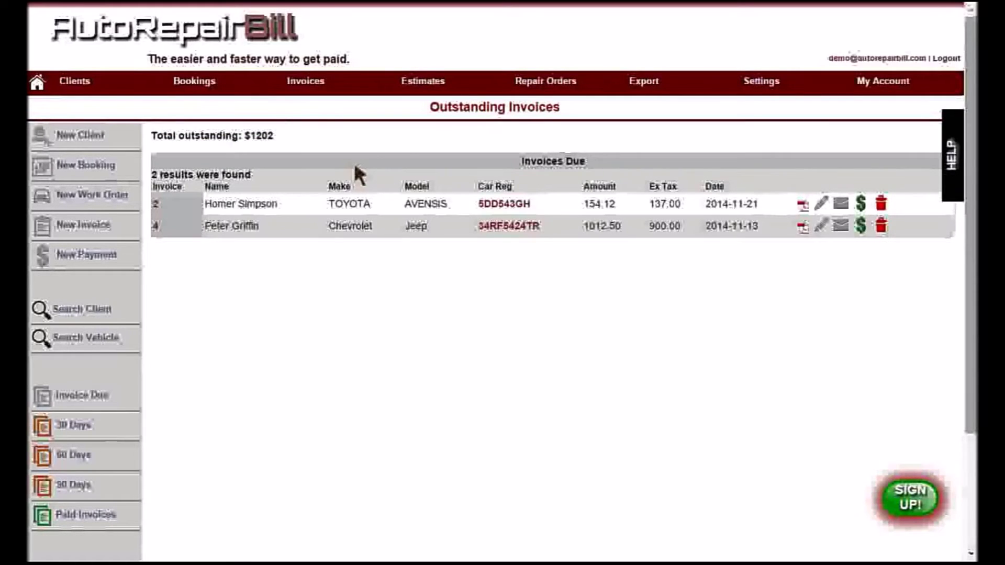
mouse_move(419, 83)
mouse_move(568, 86)
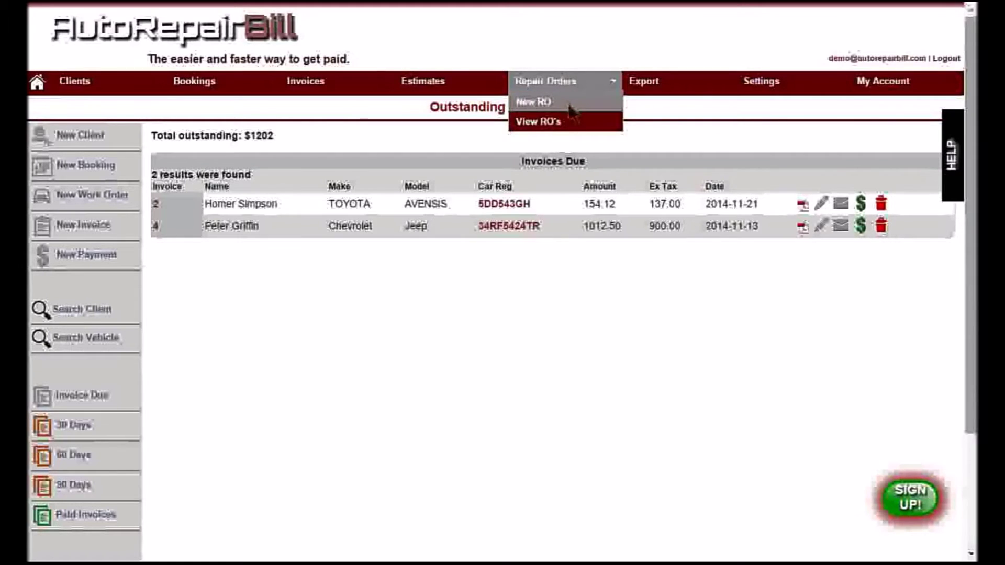
click(540, 120)
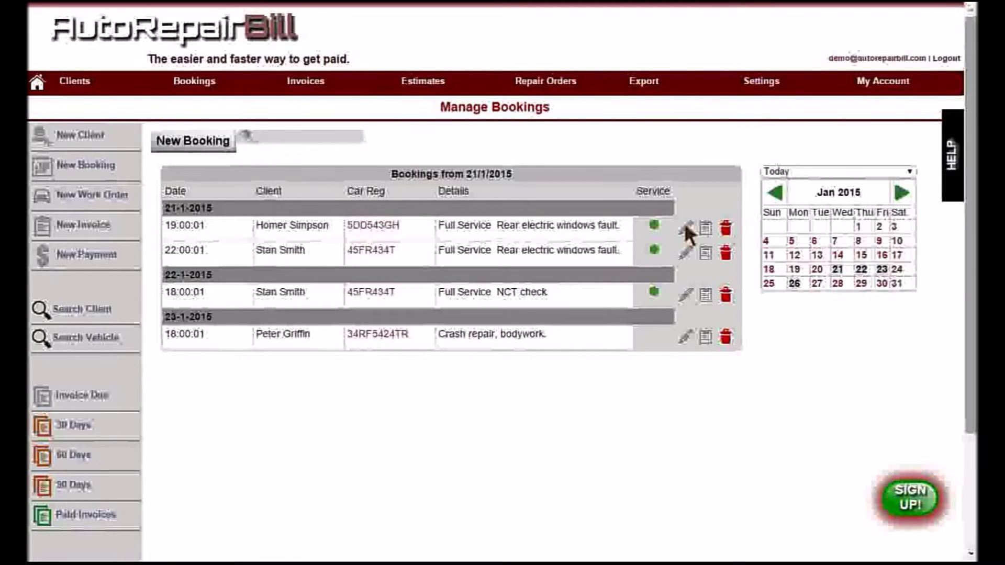
- Delete a booking and start a new booking for the Chevrolet Jeep client
click(726, 229)
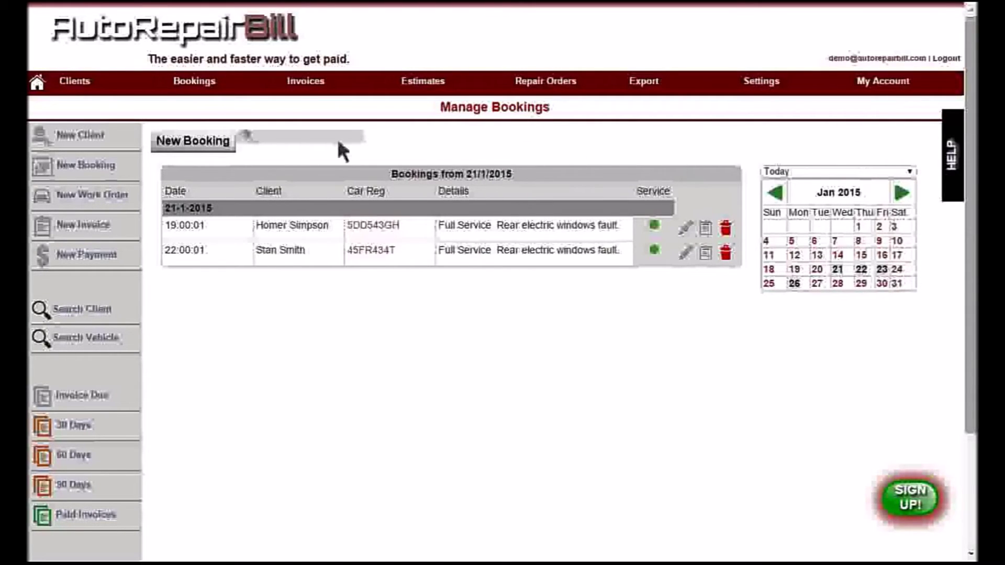
click(193, 149)
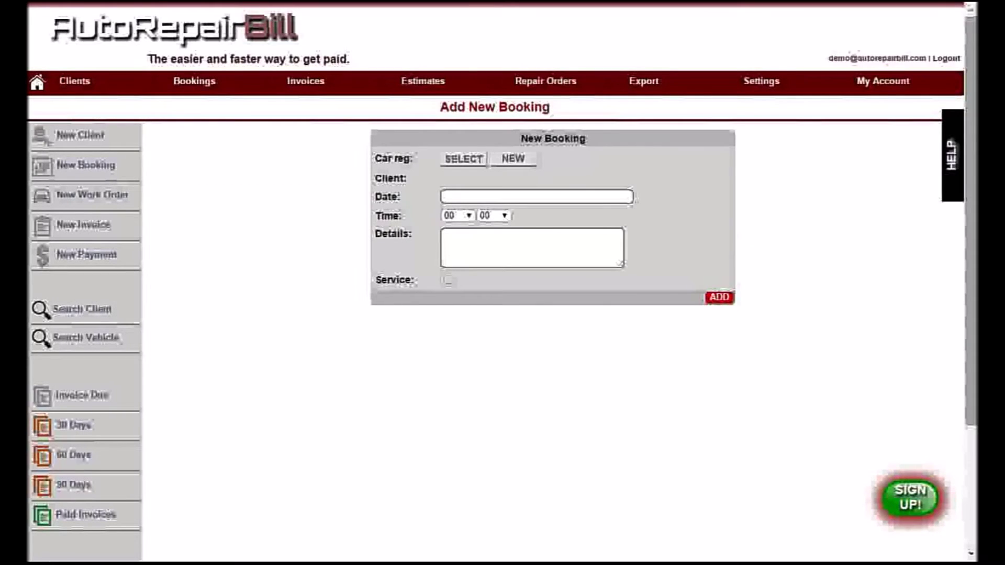
click(468, 158)
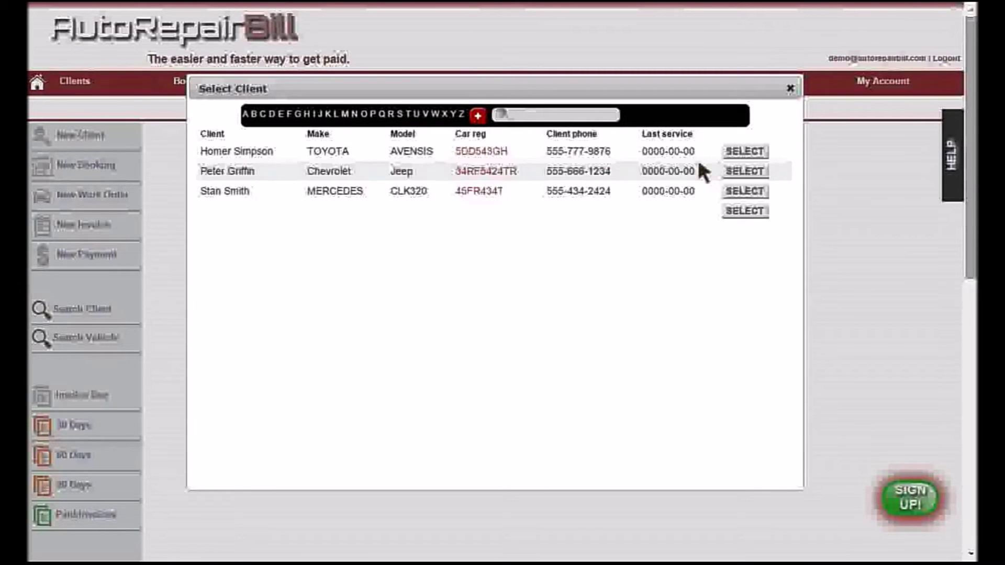
click(746, 175)
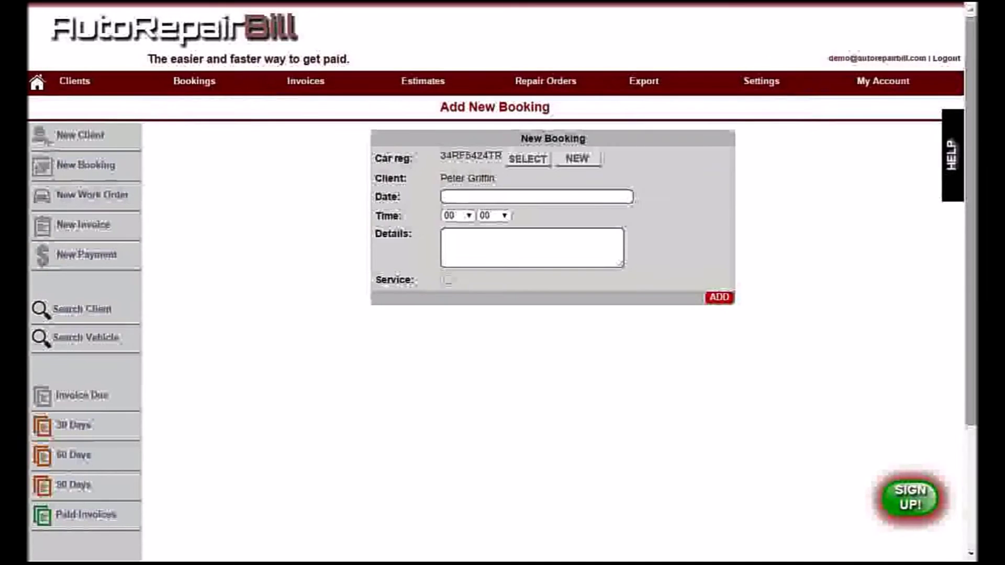
- Book it for 22 Jan 2015 at 15:30 as a service, details 'Carry out service'
click(601, 200)
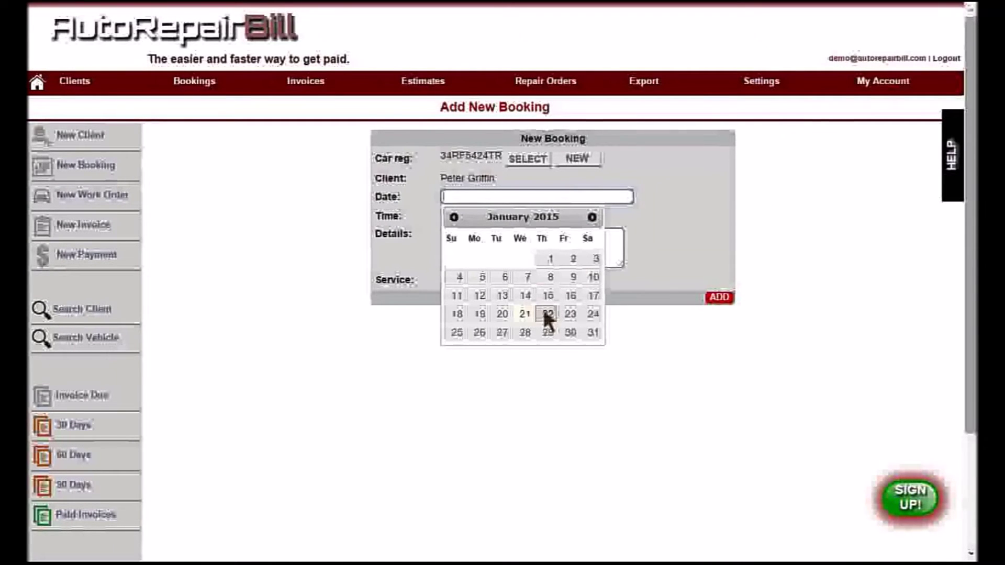
click(546, 314)
click(458, 224)
click(453, 498)
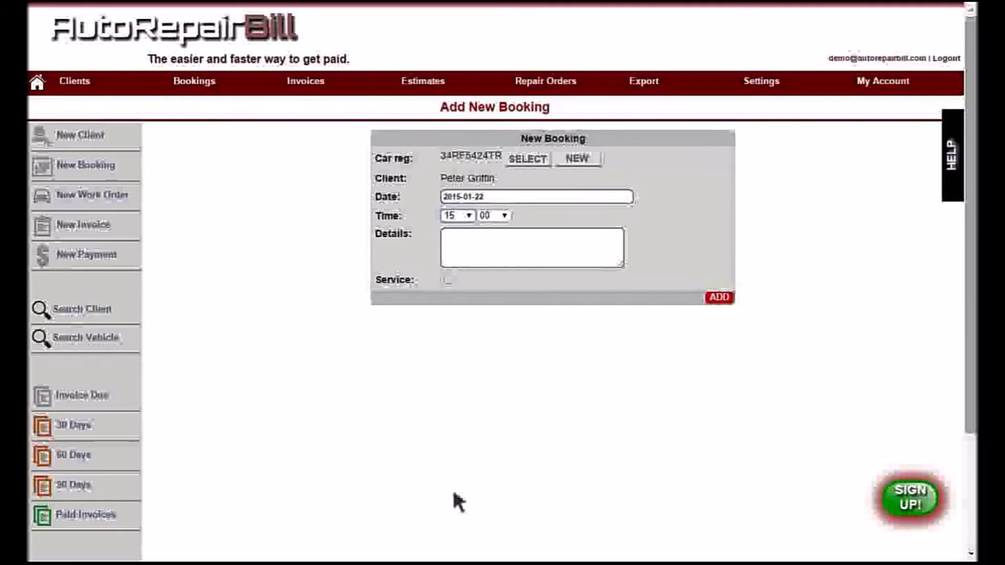
click(496, 220)
click(503, 250)
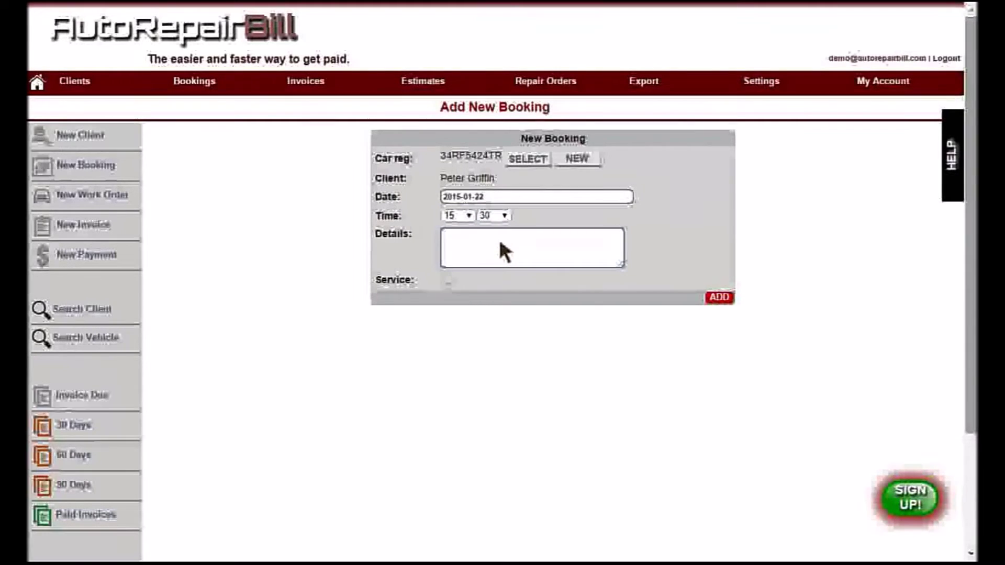
text(Carry oil)
text(rvice.)
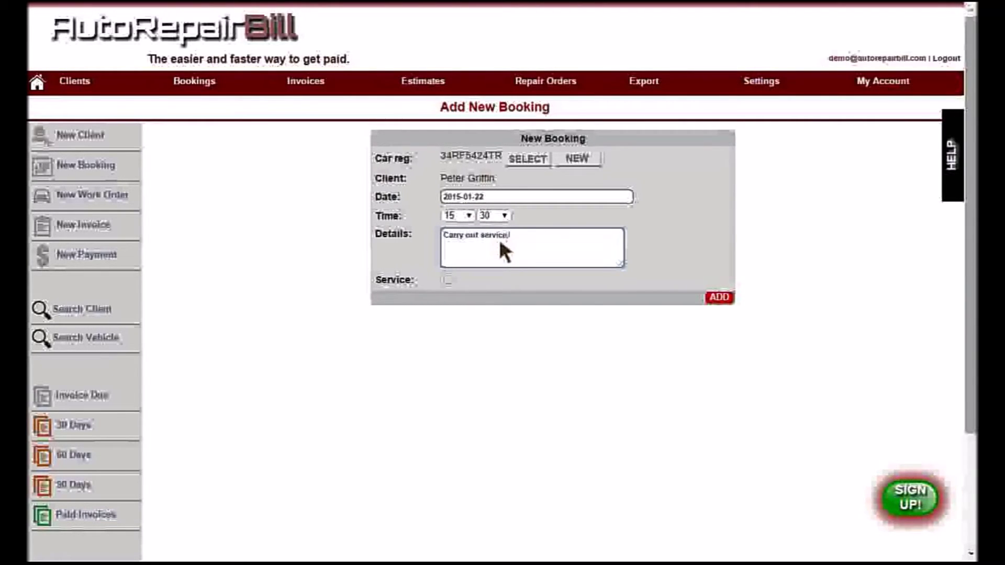
click(448, 280)
click(725, 298)
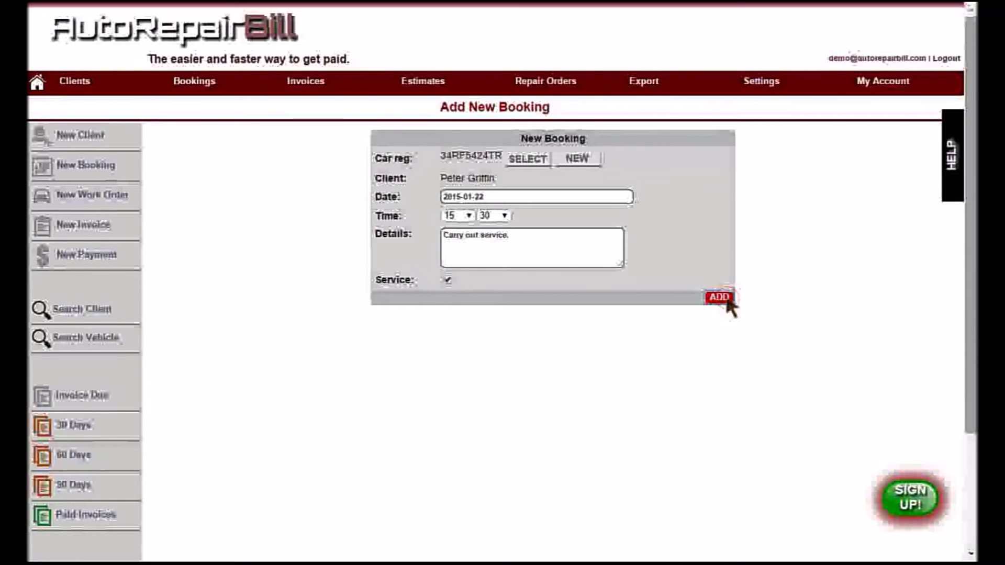
drag(260, 342, 602, 347)
click(605, 347)
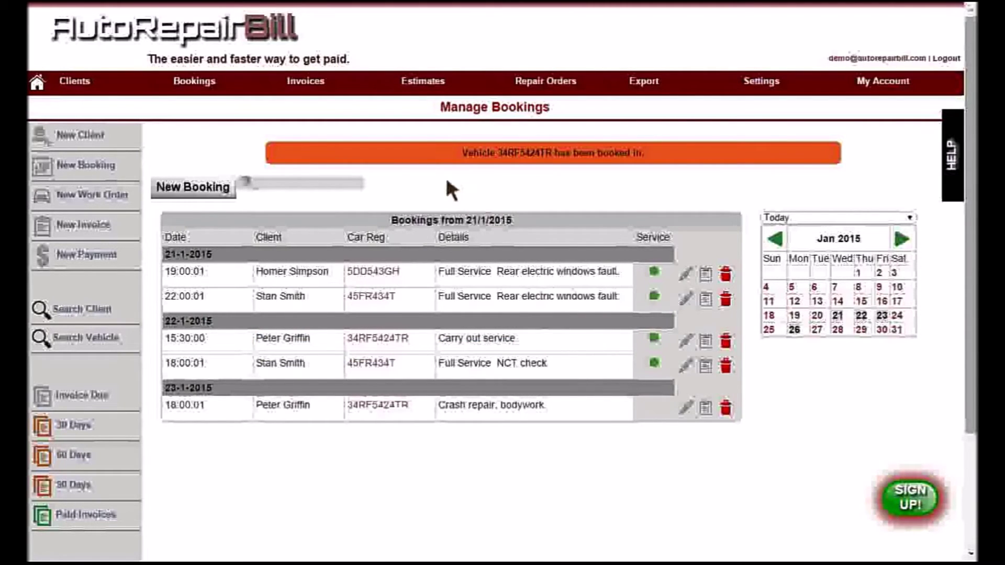
- Email an overdue reminder for an outstanding invoice and dismiss the confirmation
click(309, 81)
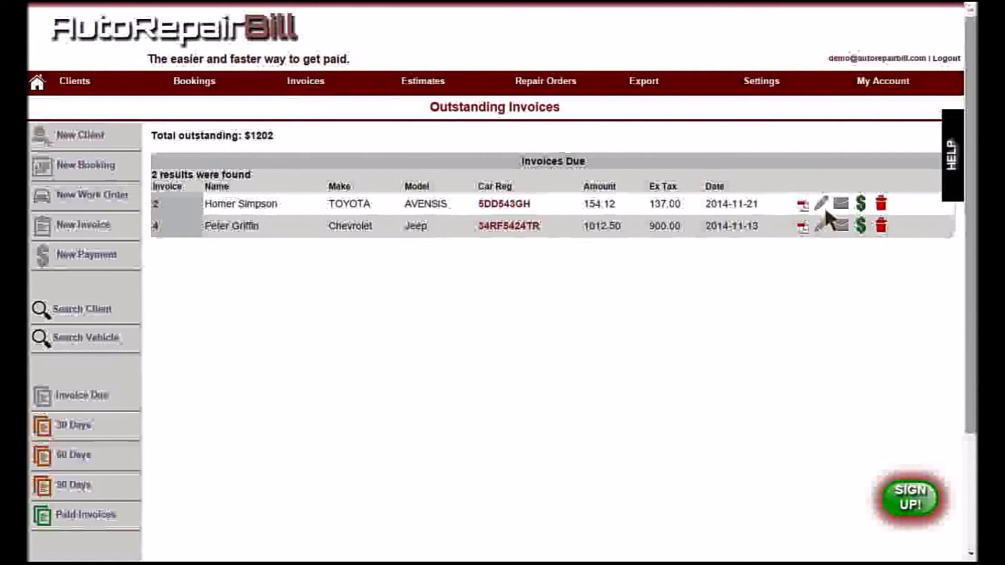
click(842, 205)
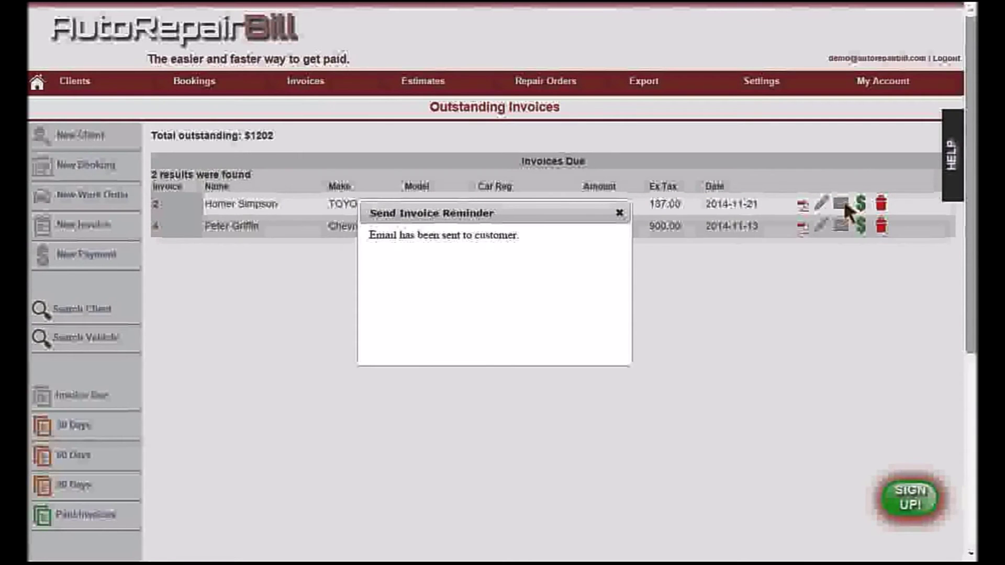
click(619, 213)
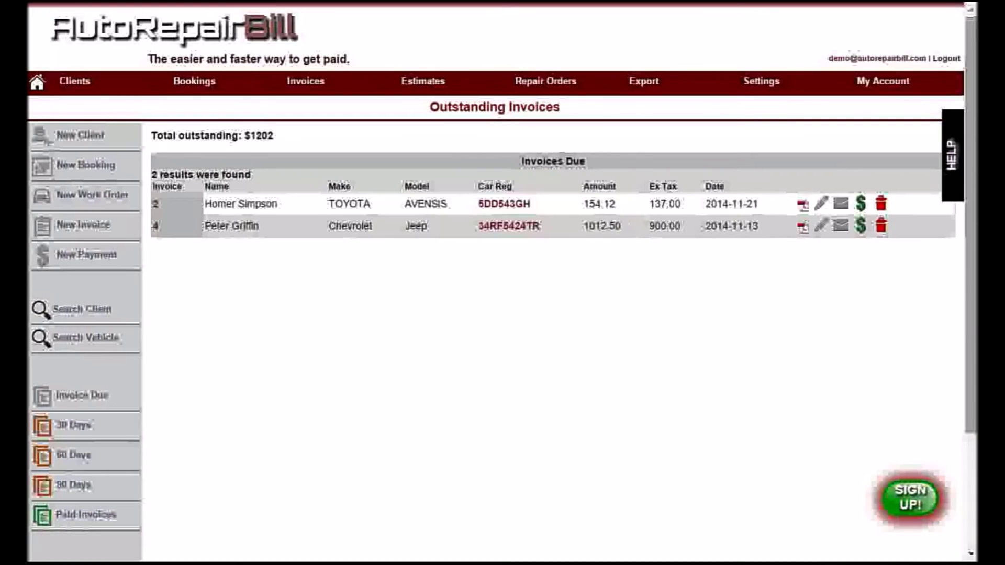
- Preview the first outstanding invoice, return to the list, and start invoice 4's payment
click(820, 202)
scroll(550, 146, down, 7)
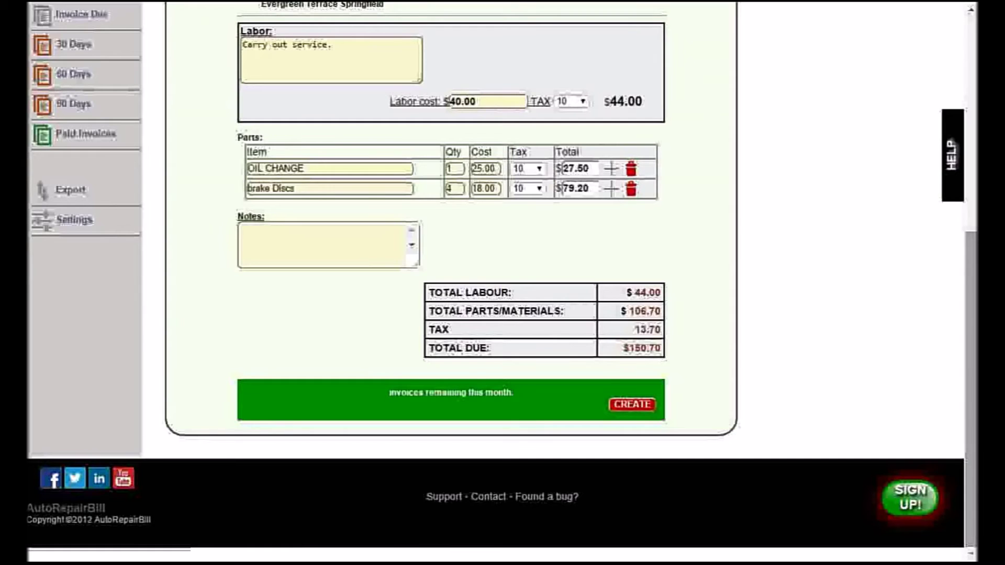
key(alt+Left)
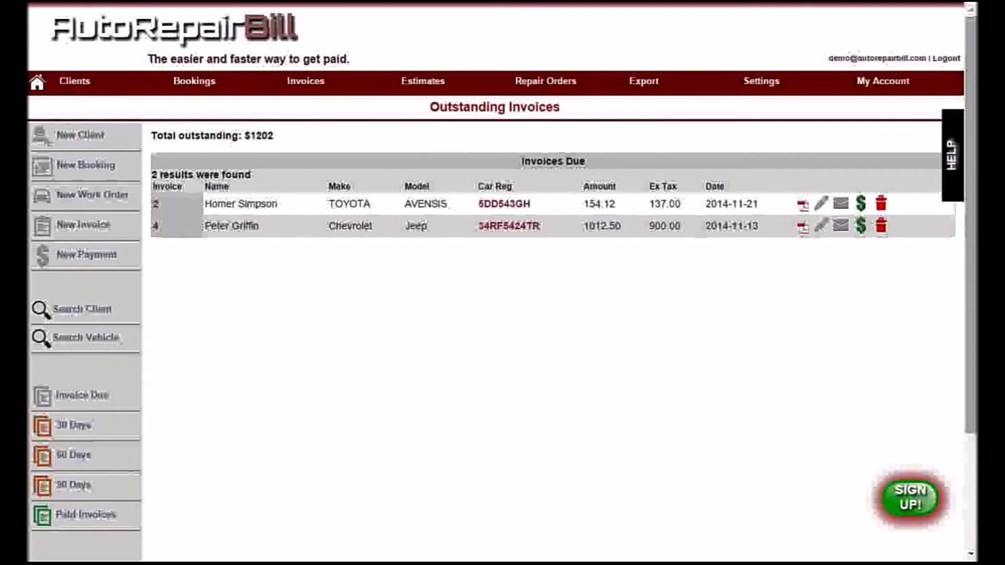
click(861, 226)
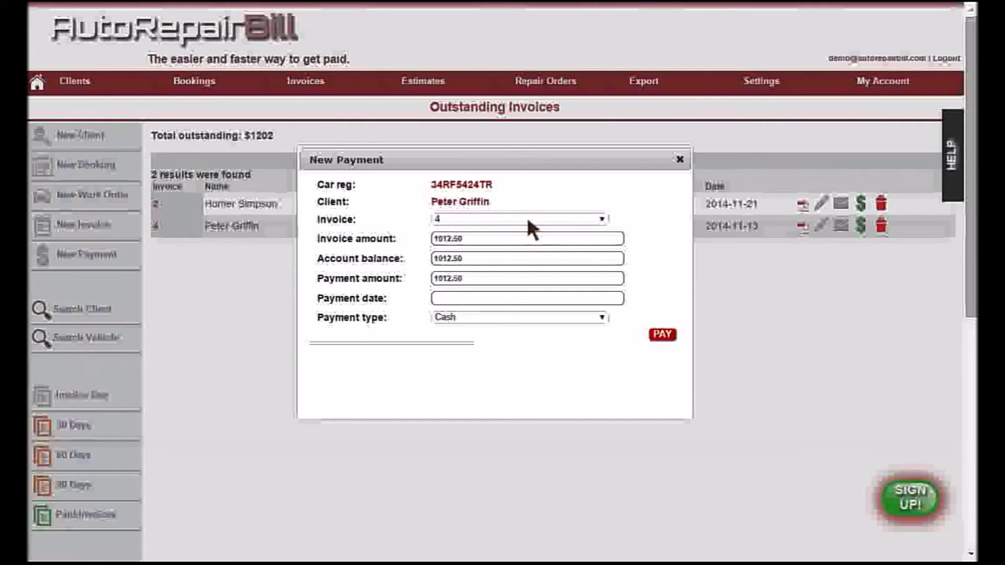
- Pay invoice 4's 1012.50 in cash dated 2015-01-22 and dismiss the confirmation
click(484, 300)
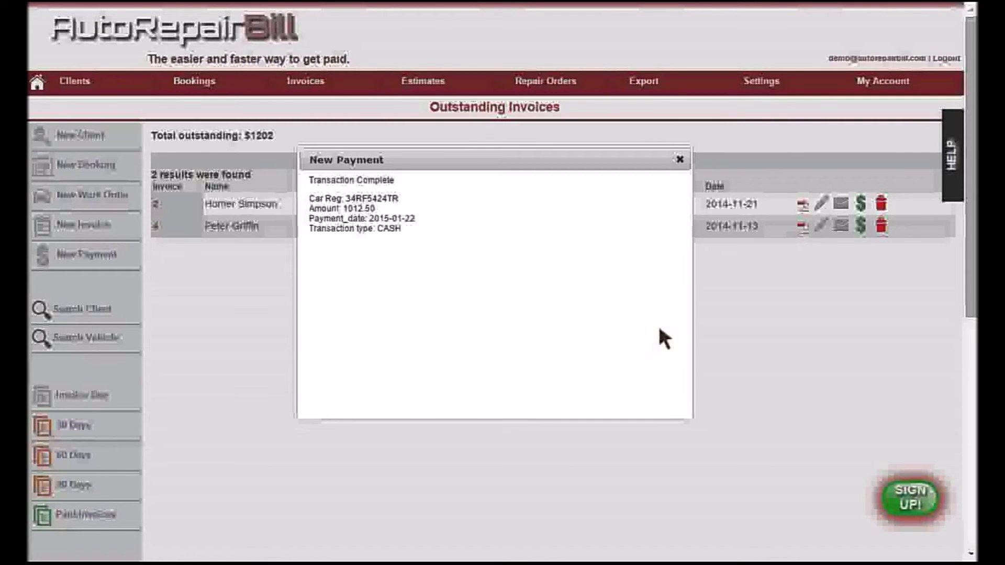
click(680, 158)
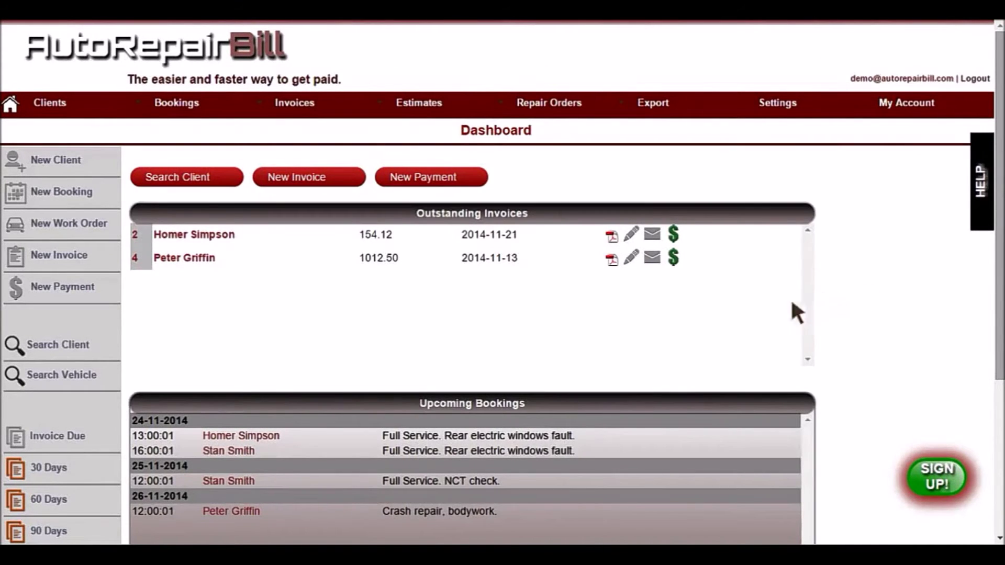
- Start a new invoice for the Toyota Avensis client dated 24 November 2014
mouse_move(301, 105)
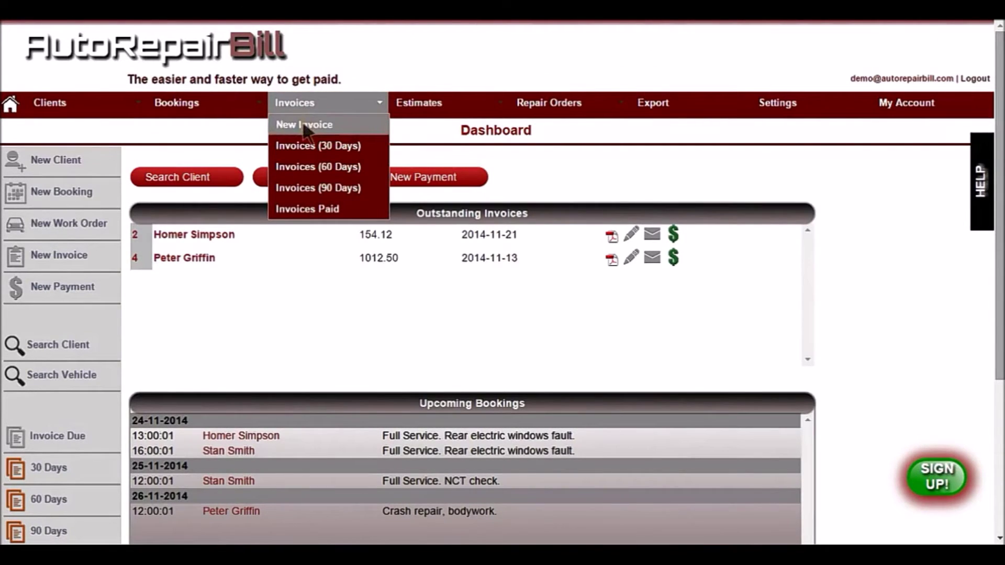
click(304, 125)
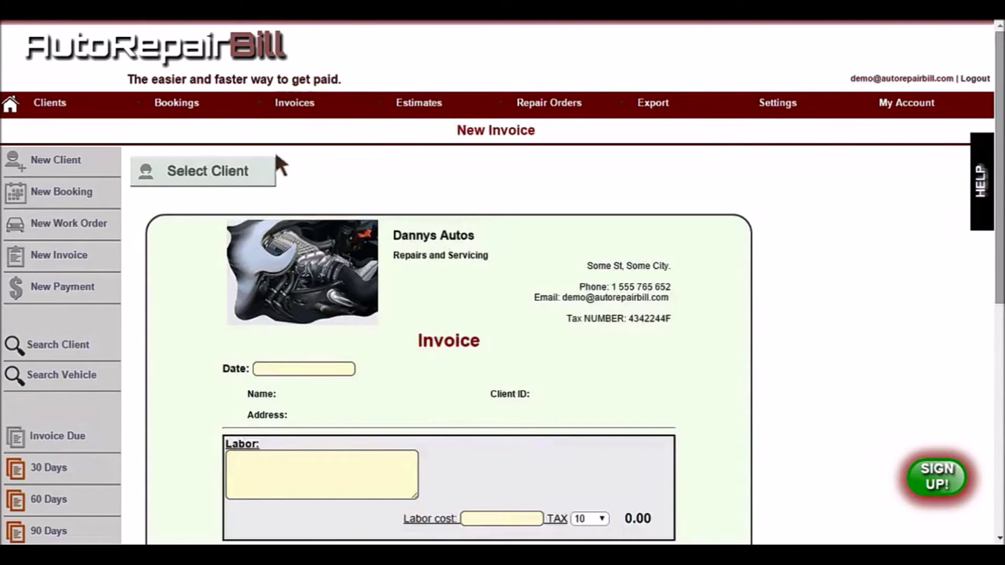
click(250, 174)
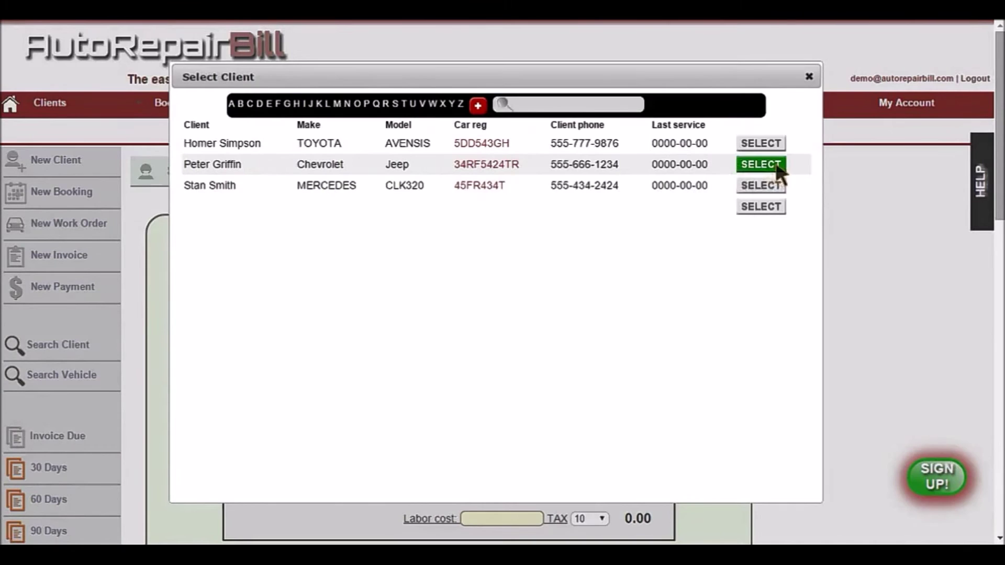
click(769, 146)
click(348, 369)
click(294, 328)
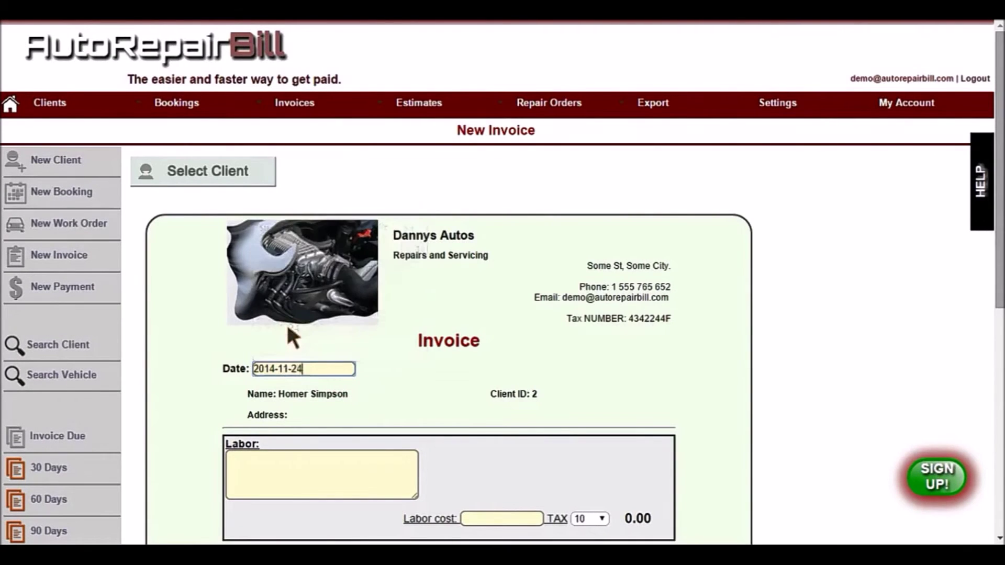
- Enter the labour line 'Carry out service.' costing 120
click(285, 473)
scroll(563, 290, down, 5)
text(Carry out service.)
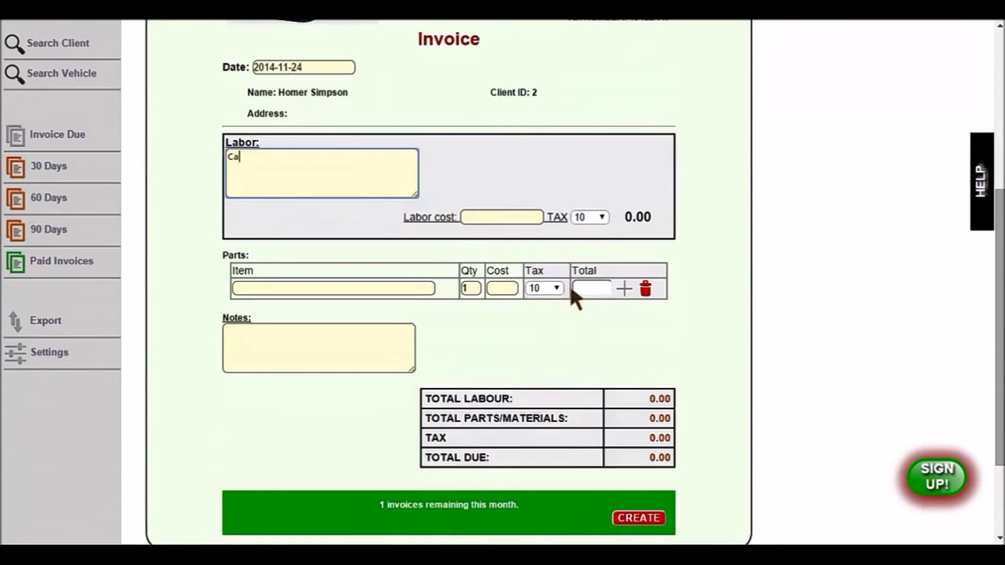
click(485, 215)
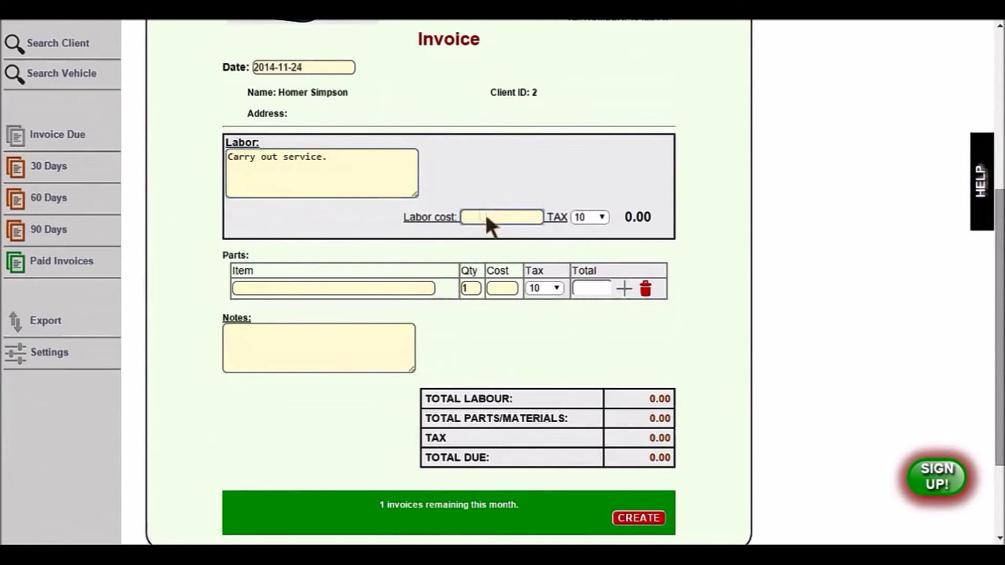
text(120)
- Add parts rows: Oil change & filter 25, BRAKE LINE 15, and Brake Discs
click(271, 288)
text(Oil)
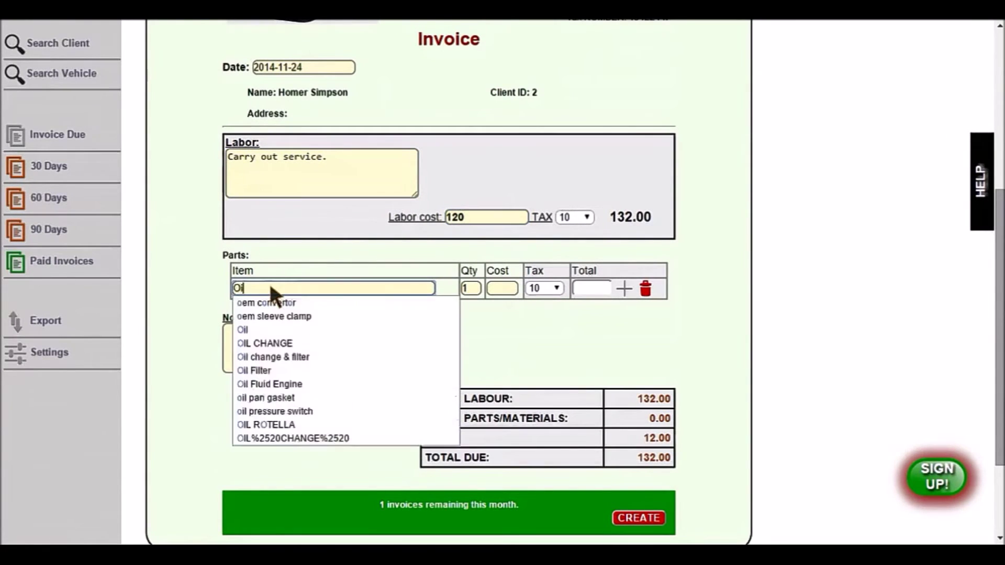
click(285, 328)
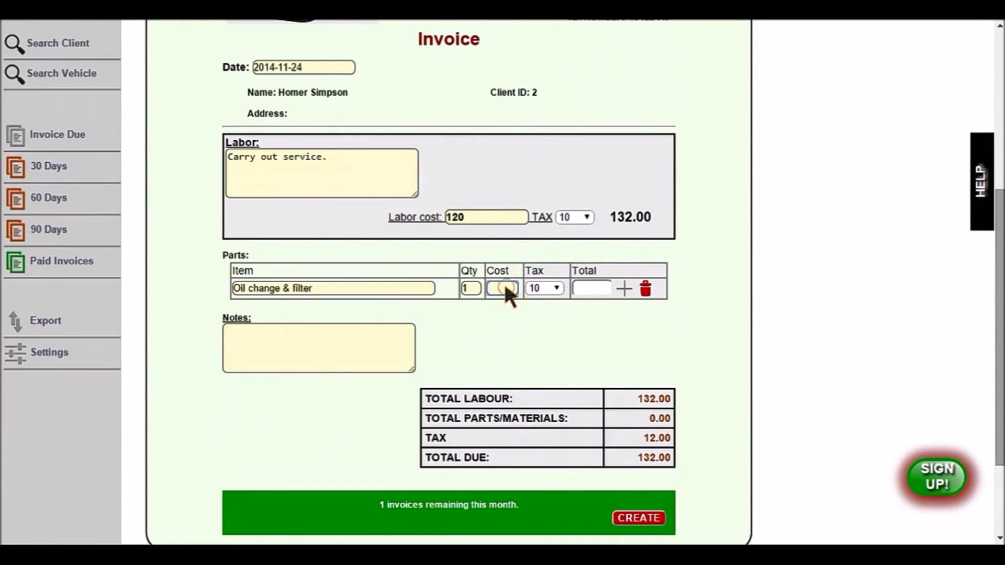
text(25)
click(624, 288)
click(320, 316)
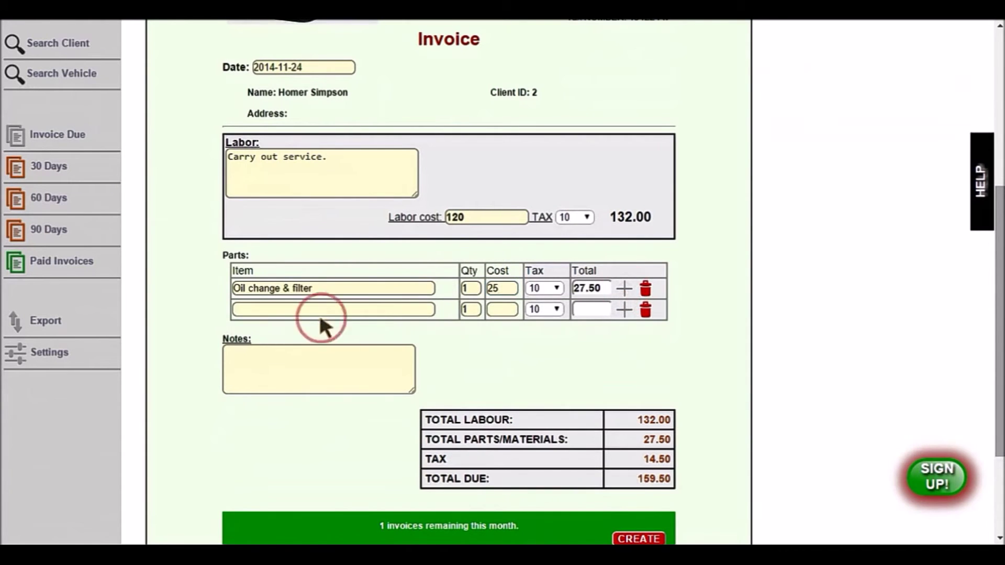
text(bra)
click(321, 335)
click(506, 310)
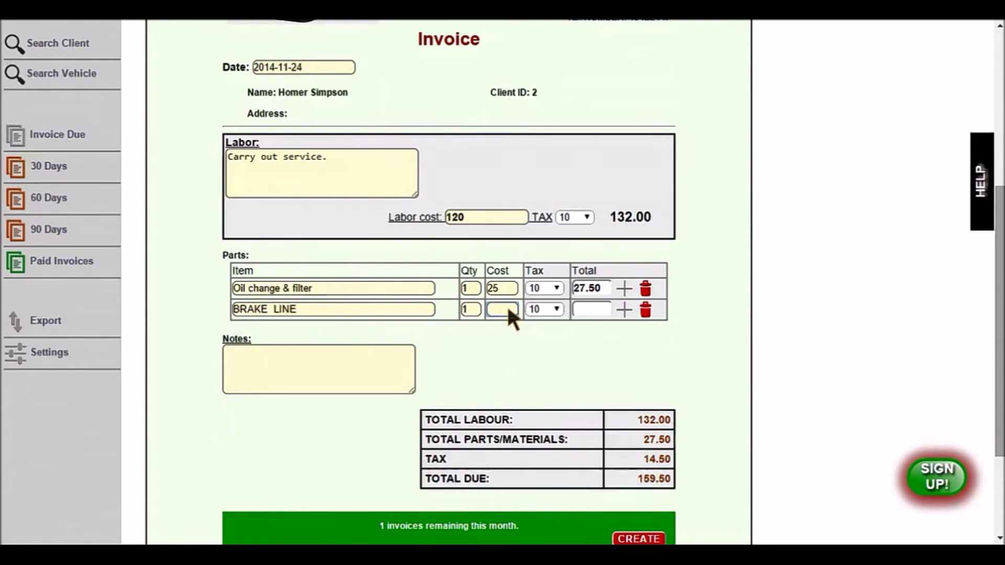
text(15)
click(624, 309)
click(331, 331)
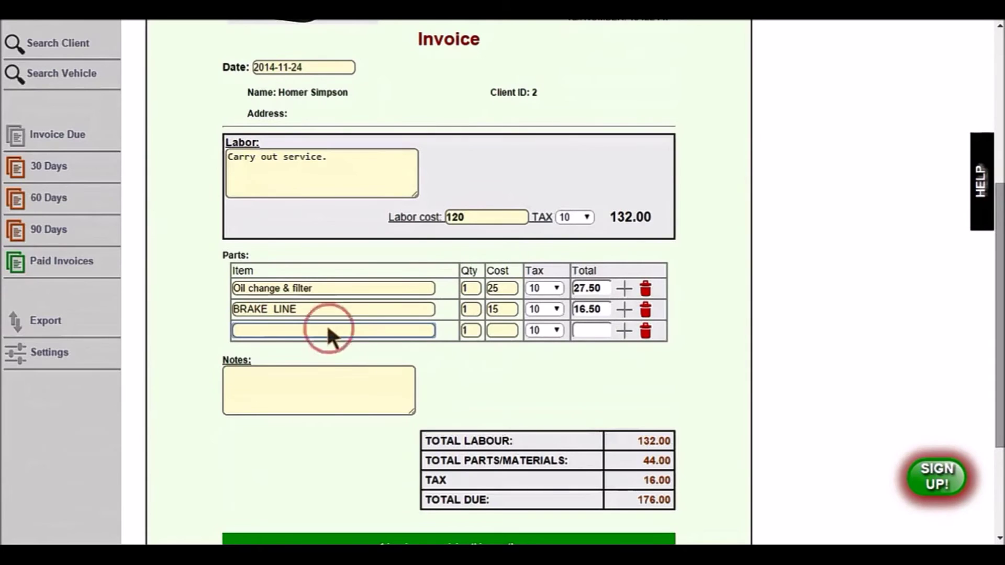
text(bra)
click(293, 398)
click(465, 332)
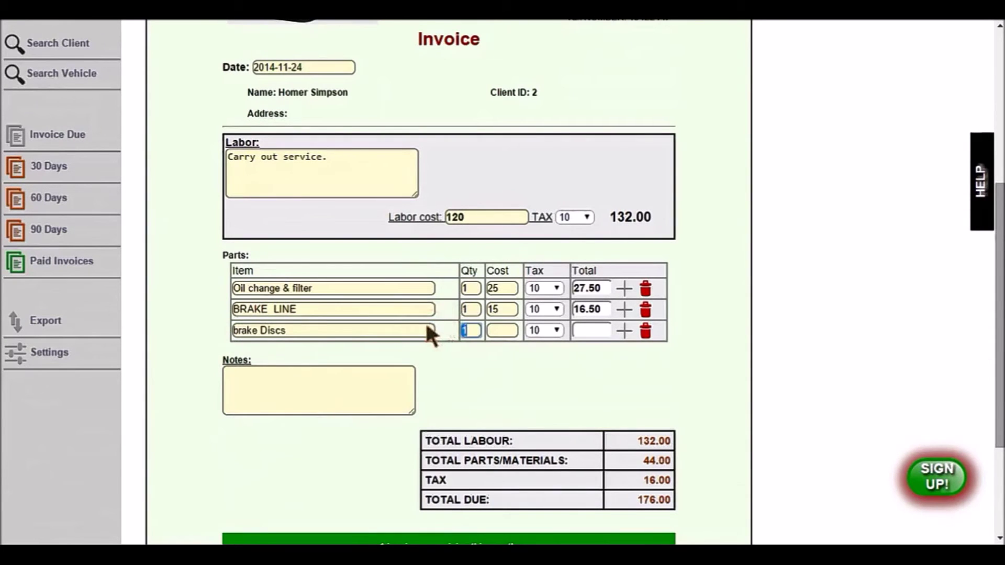